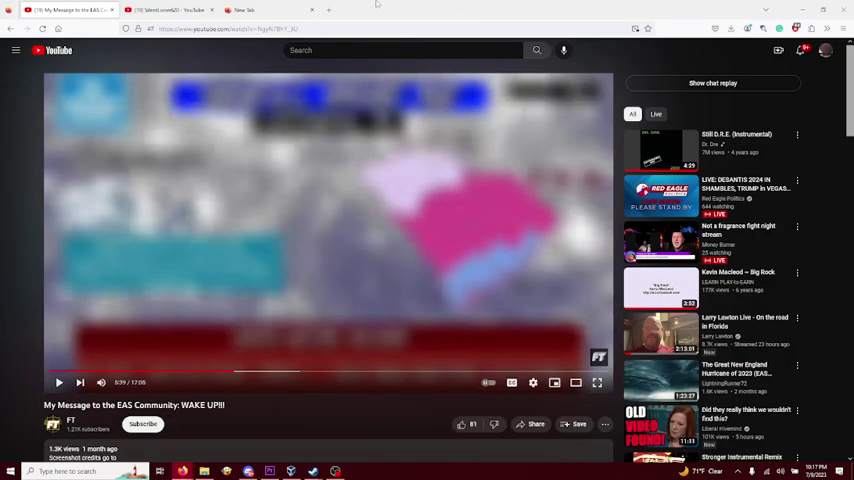
Switch to the SilentLoner620 channel tab, then glance back at the EAS video tab.
left_click(300, 6)
left_click(194, 10)
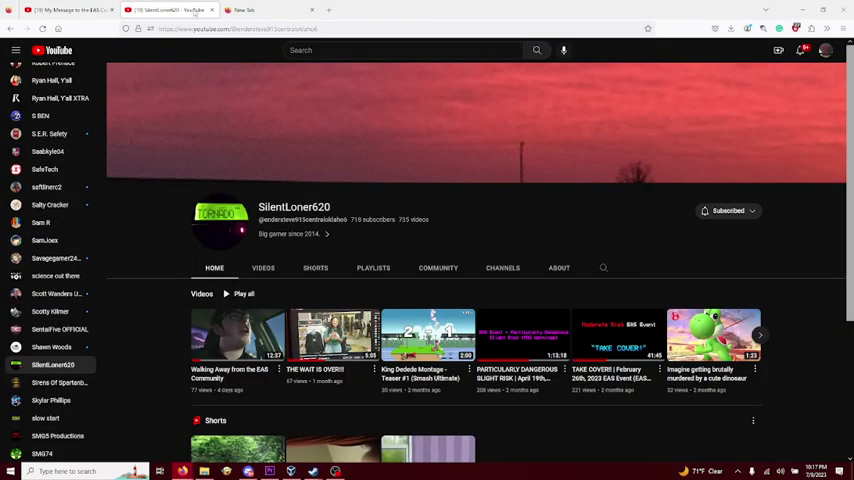
left_click(60, 8)
left_click(156, 5)
Expand the EAS video's full description, peek at SilentLoner620's channel, then return to the video.
left_click(75, 9)
scroll(2, 252, "down", 3)
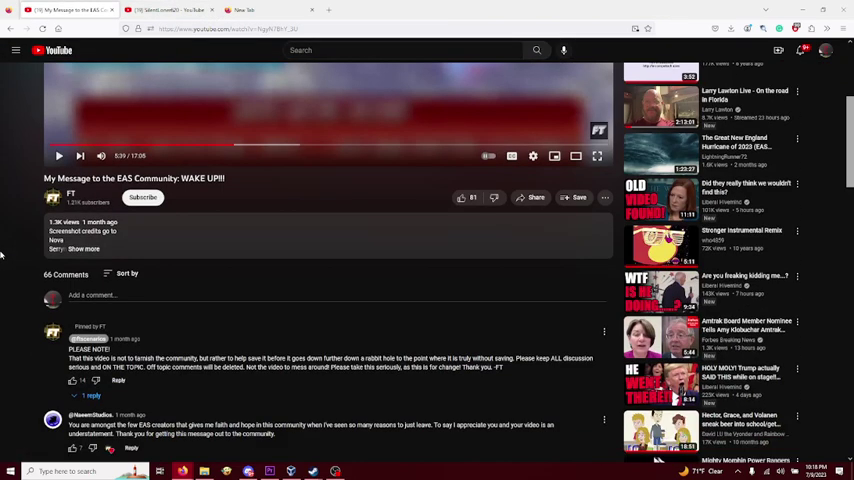
left_click(172, 245)
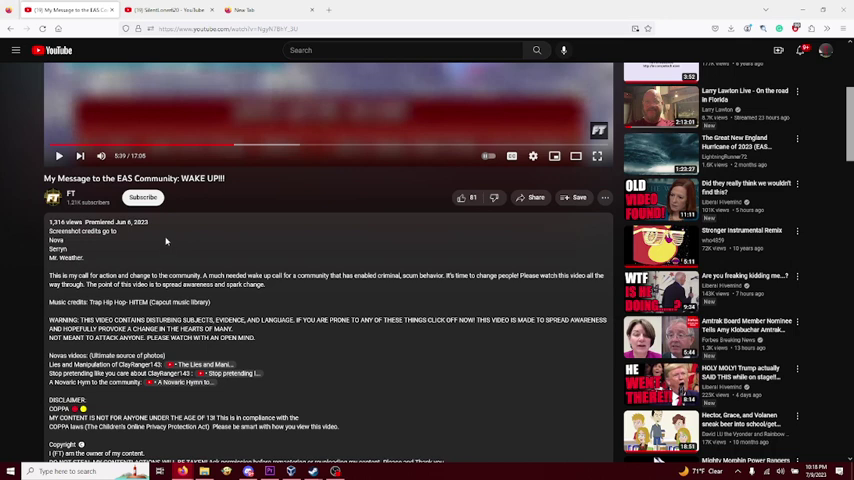
left_click(160, 8)
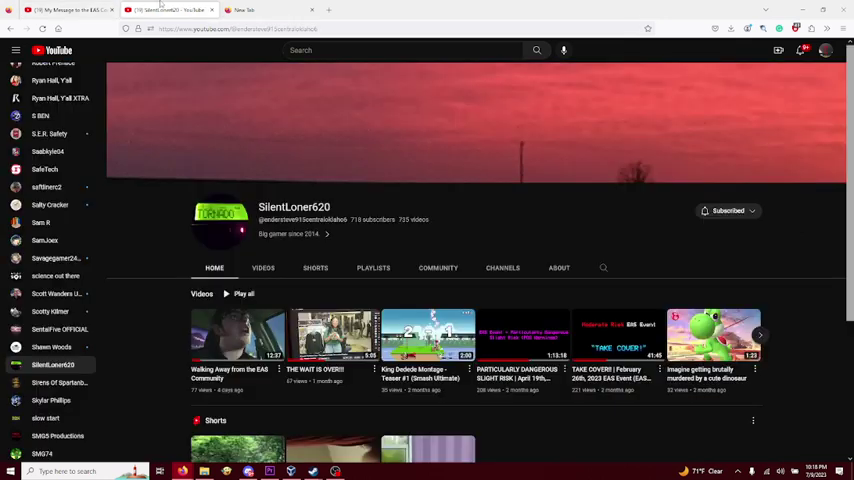
scroll(182, 197, "down", 2)
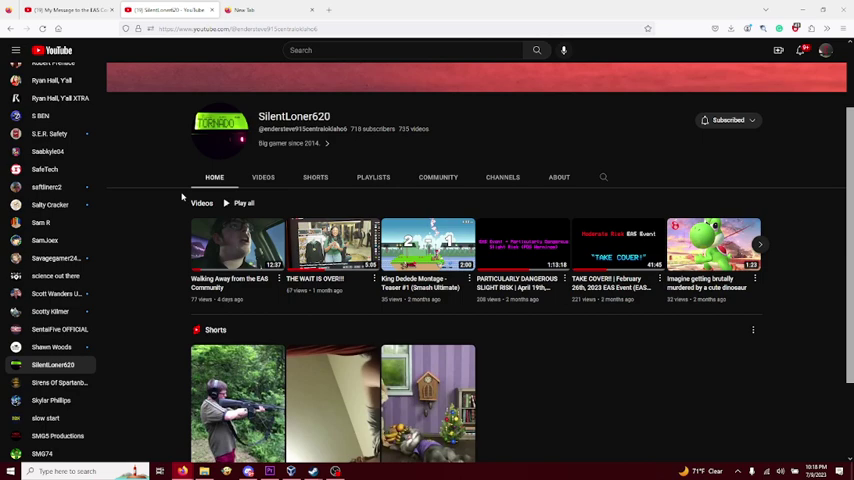
left_click(60, 9)
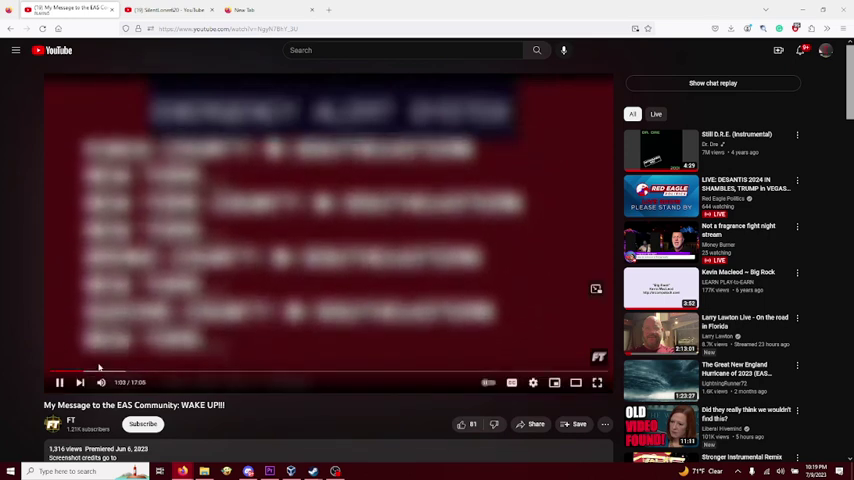
Jump the EAS video to about 1:13, where the Discord chat asking Nova for permission appears.
left_click(88, 373)
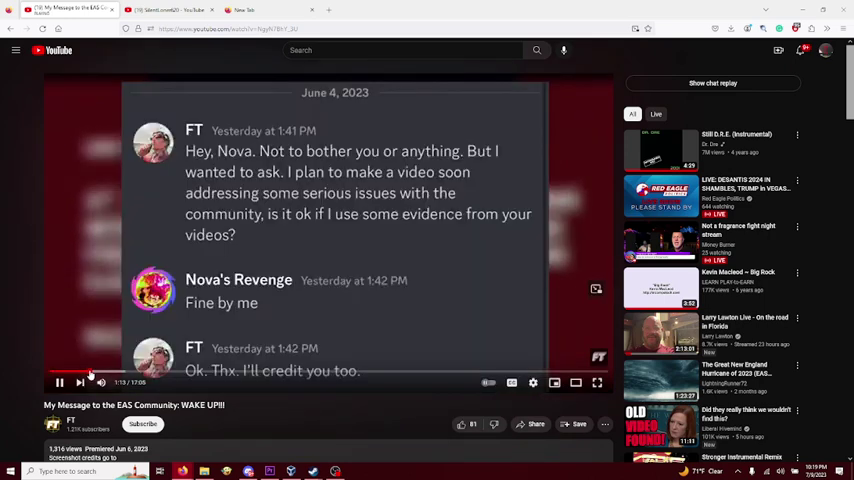
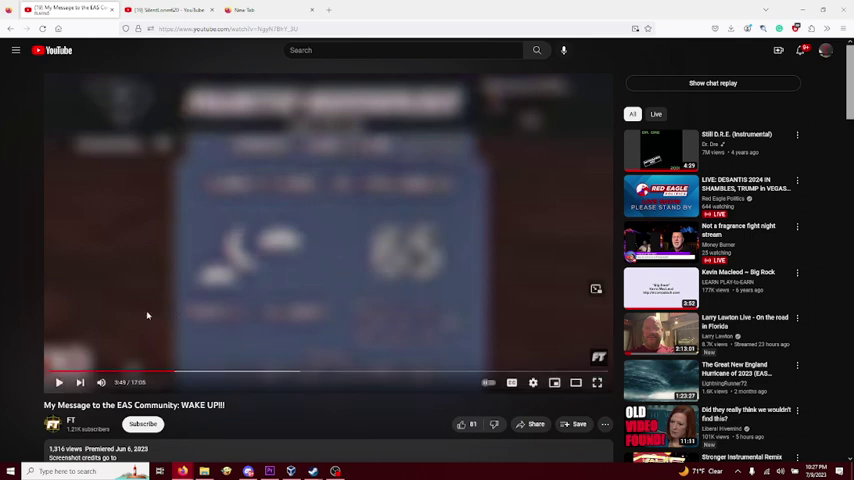
Briefly pause and resume the video, then show SilentLoner620's uploaded videos, latest first.
left_click(141, 320)
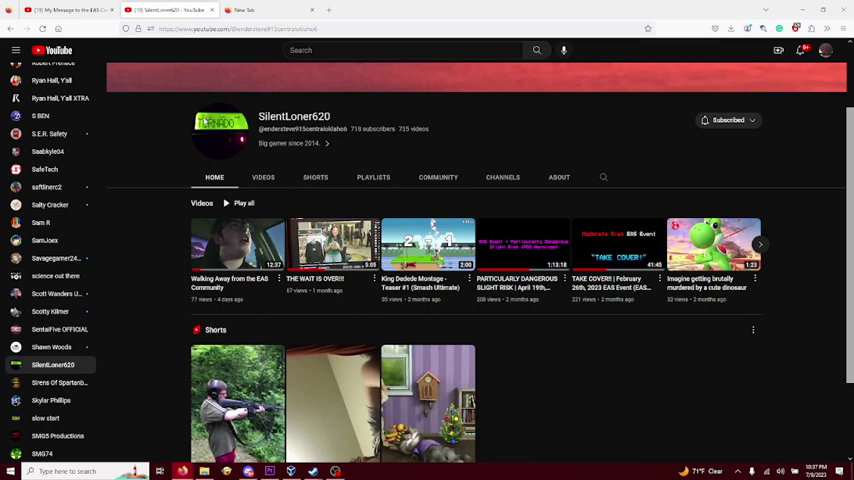
scroll(206, 120, "down", 2)
scroll(205, 140, "up", 3)
scroll(205, 146, "up", 1)
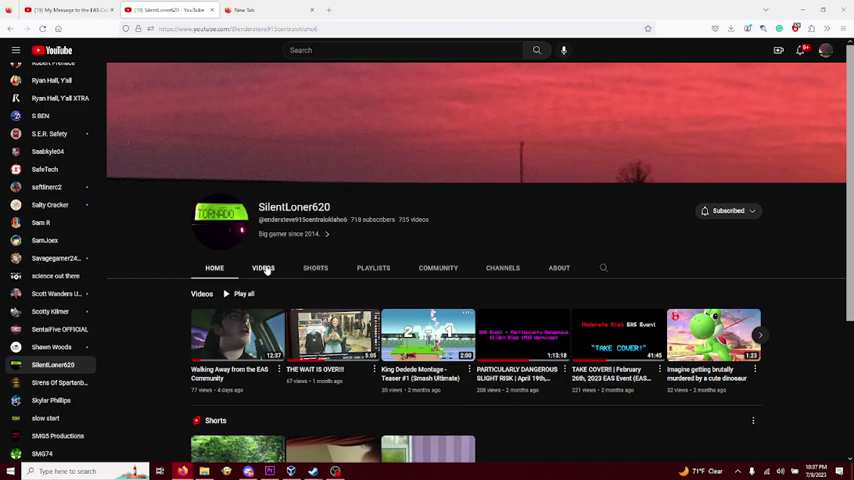
left_click(265, 269)
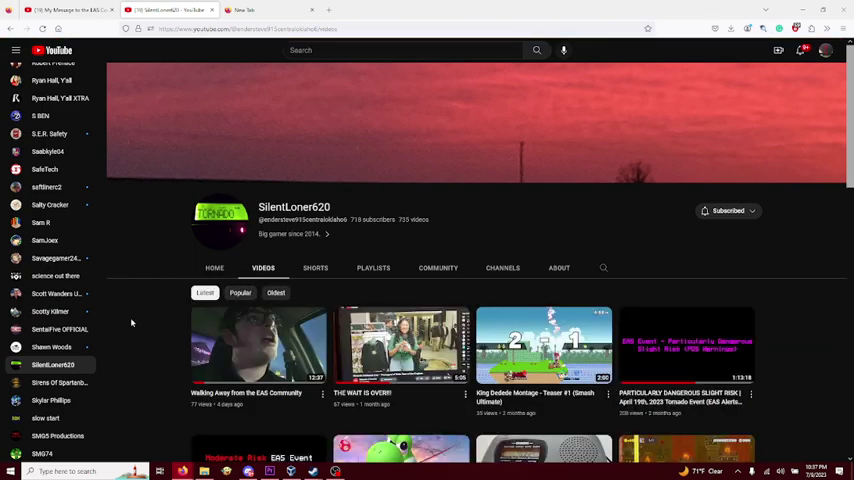
scroll(133, 329, "down", 4)
scroll(133, 329, "up", 2)
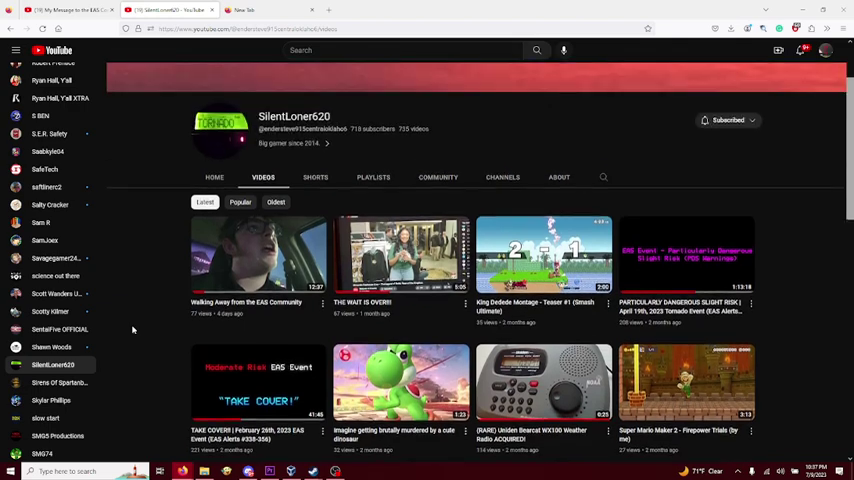
scroll(133, 329, "up", 2)
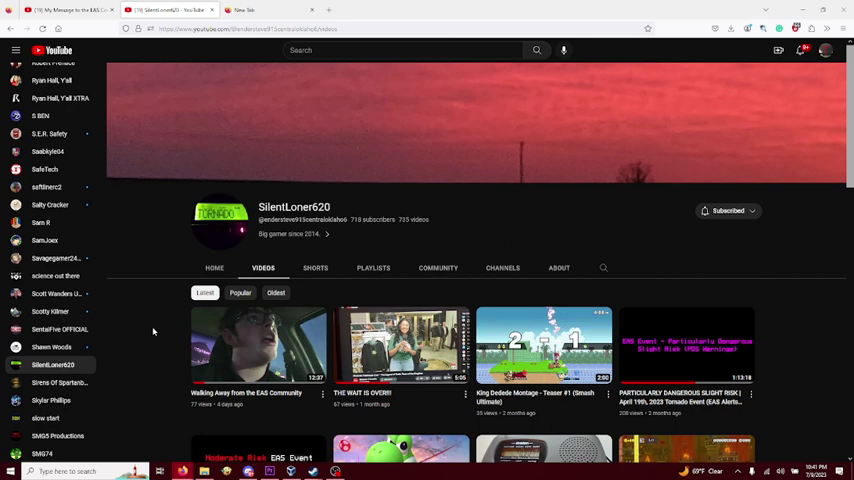
scroll(60, 330, "up", 3)
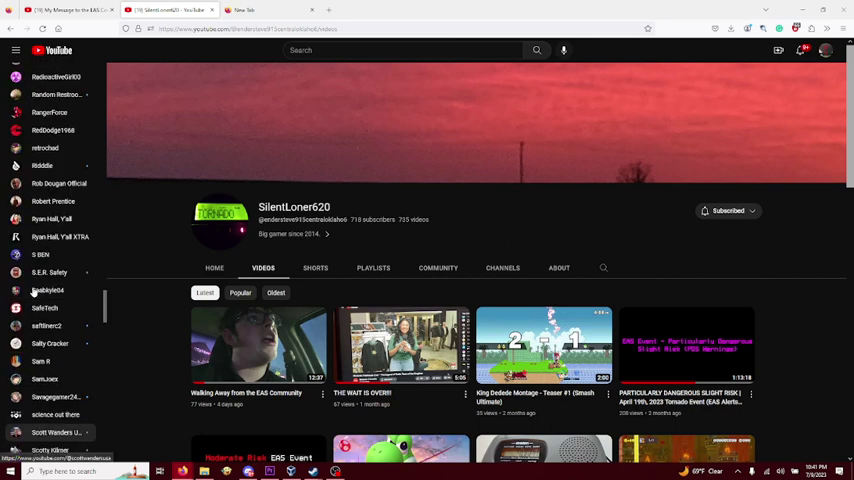
scroll(40, 310, "up", 2)
scroll(33, 298, "up", 4)
scroll(33, 298, "up", 4)
scroll(33, 298, "up", 1)
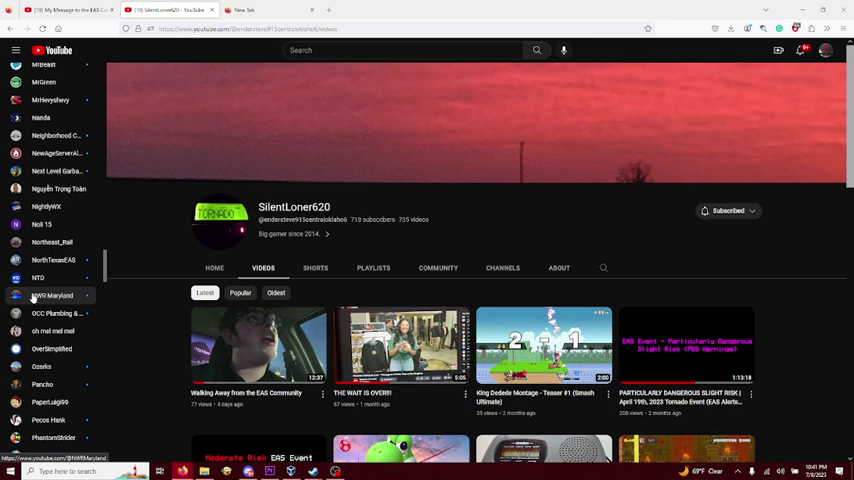
Glance at the Videos folder, then load the Google home page in the new tab.
left_click(206, 472)
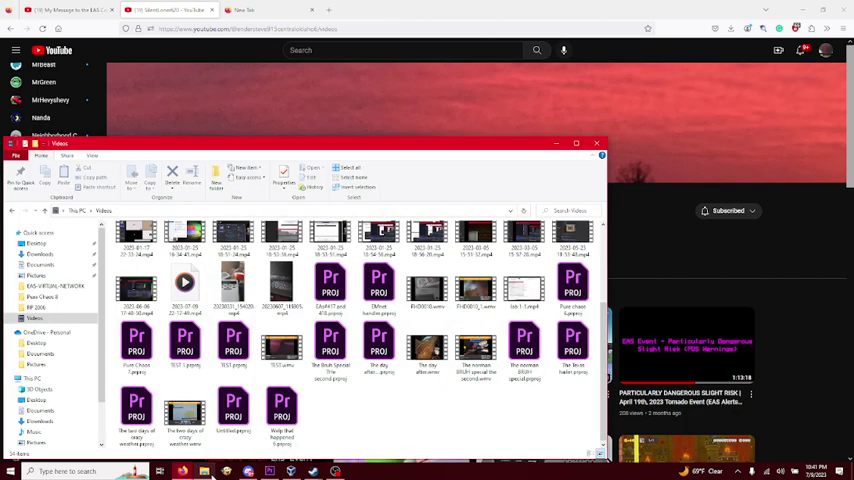
left_click(307, 129)
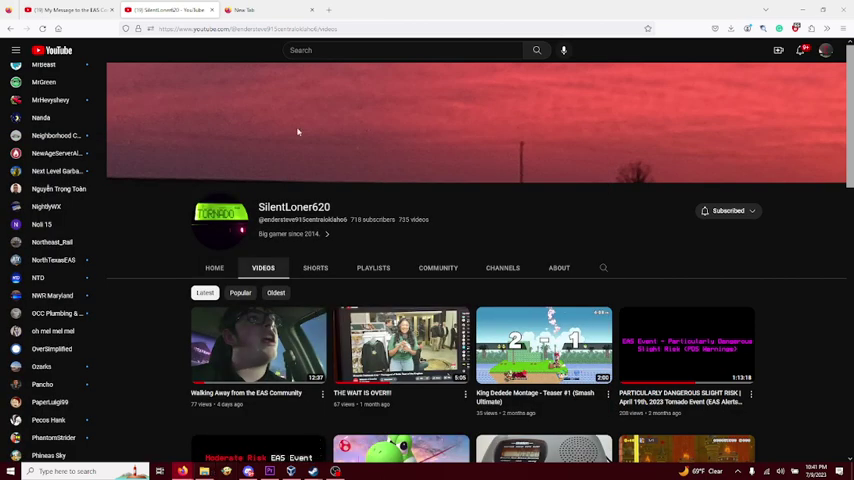
left_click(287, 5)
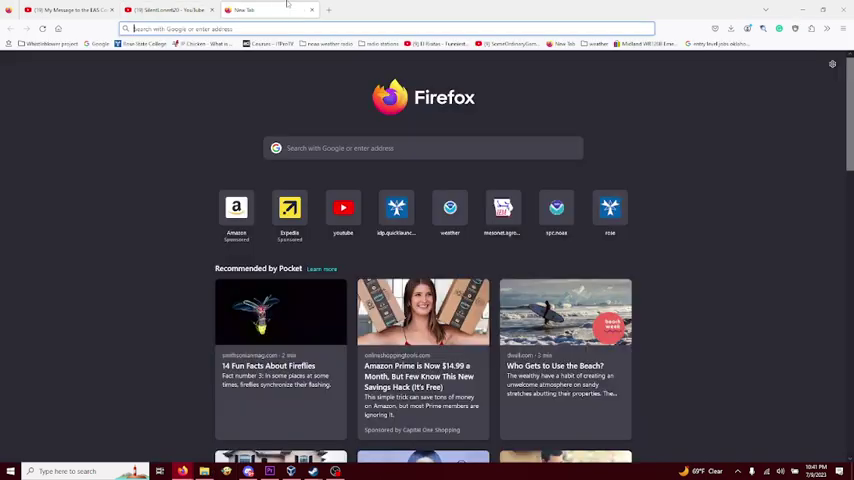
left_click(97, 44)
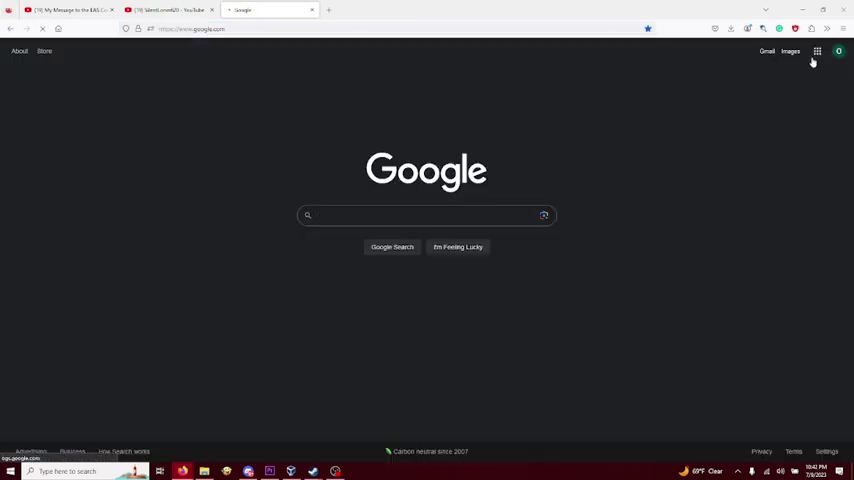
Open Google Drive from Google apps and enter The Clayranger143 probe > Twister and Clay.
left_click(815, 56)
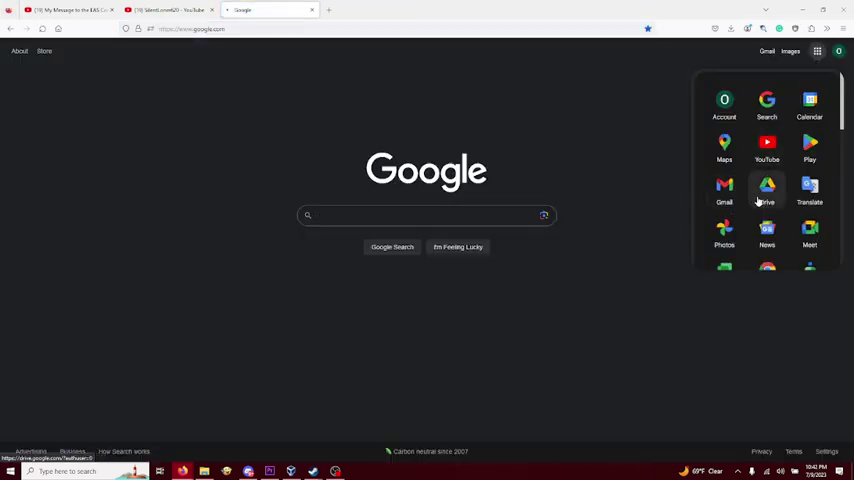
left_click(758, 201)
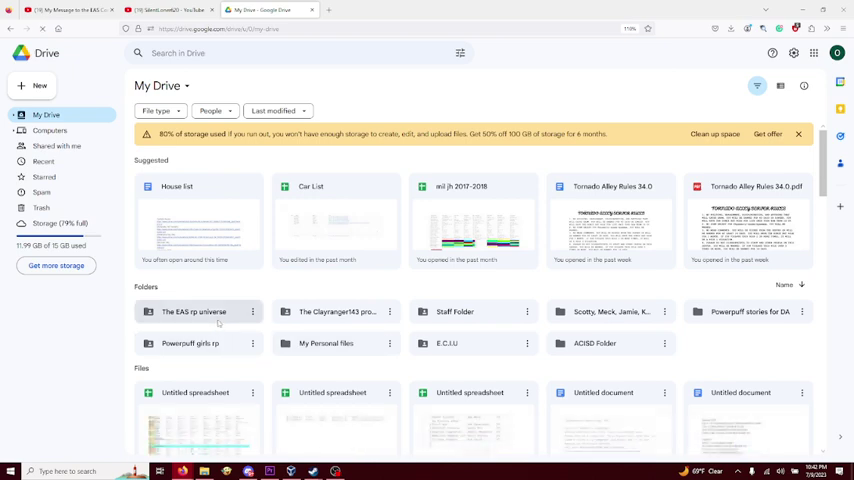
double_click(320, 311)
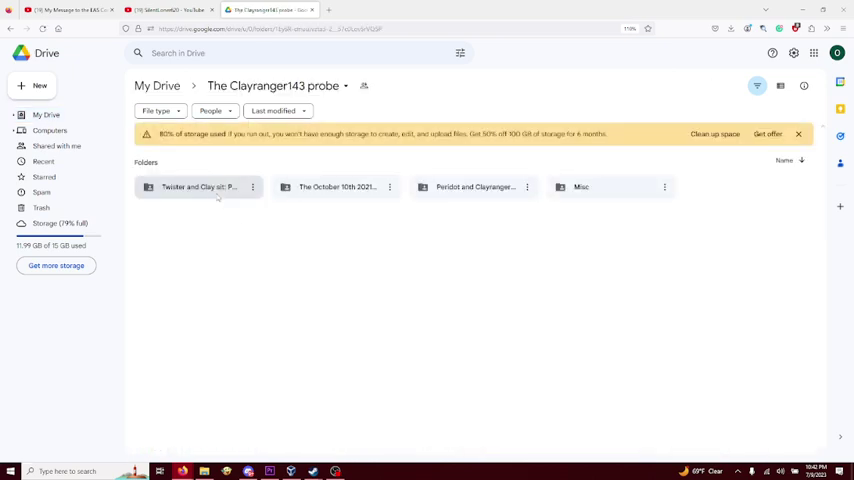
double_click(228, 200)
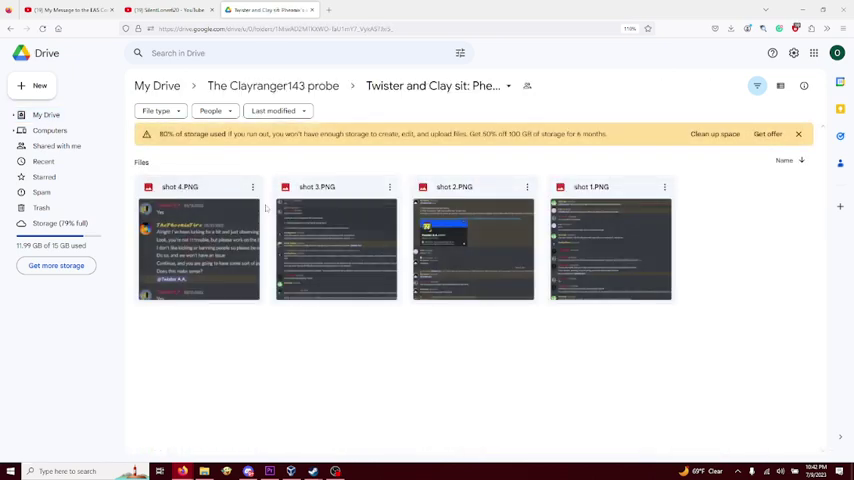
Preview shot 1.PNG and step forward through the screenshots to shot 3.PNG.
left_click(577, 187)
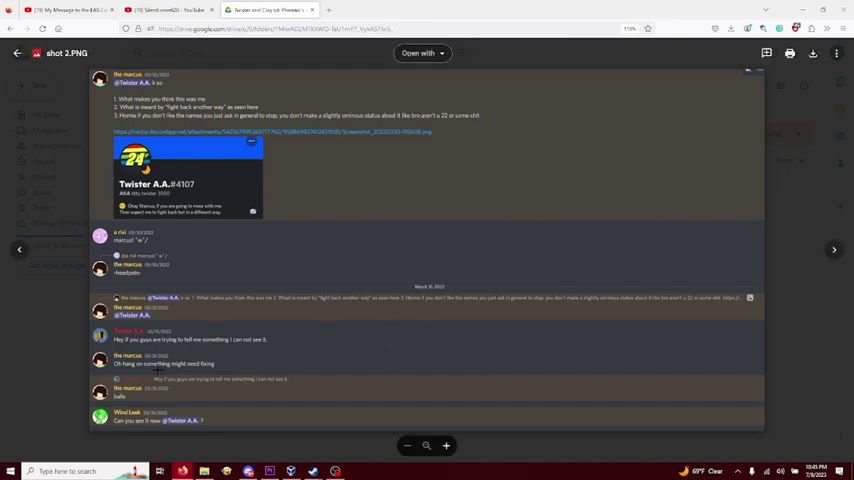
mouse_move(428, 250)
left_click(19, 252)
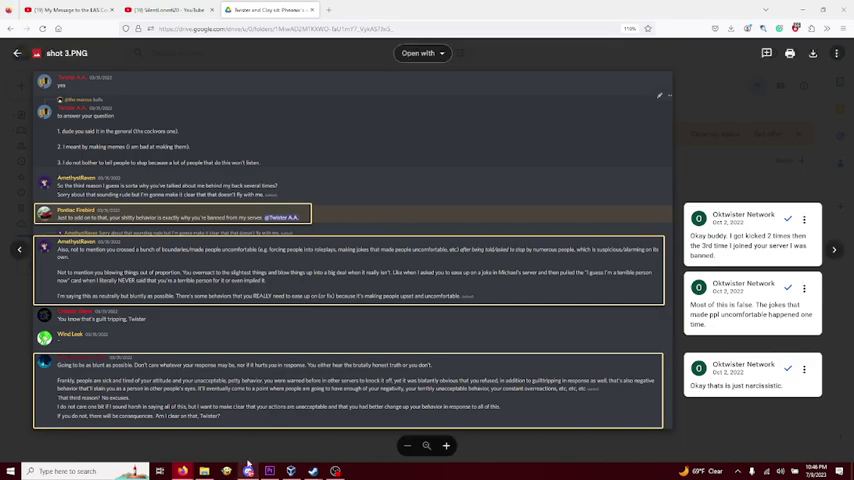
key("plus")
key("minus")
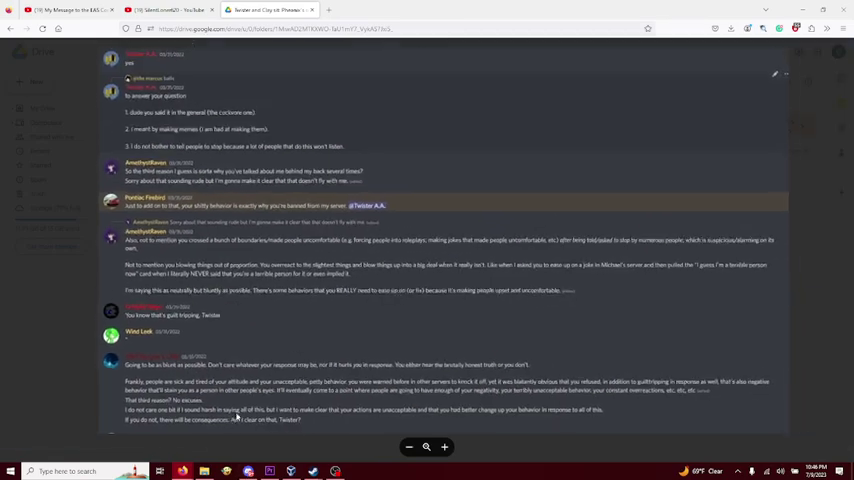
key("plus")
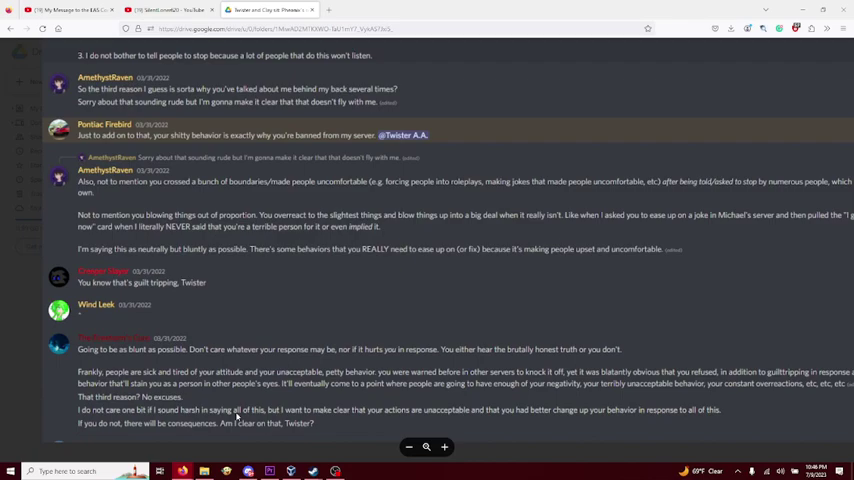
key("minus")
key("minus")
key("plus")
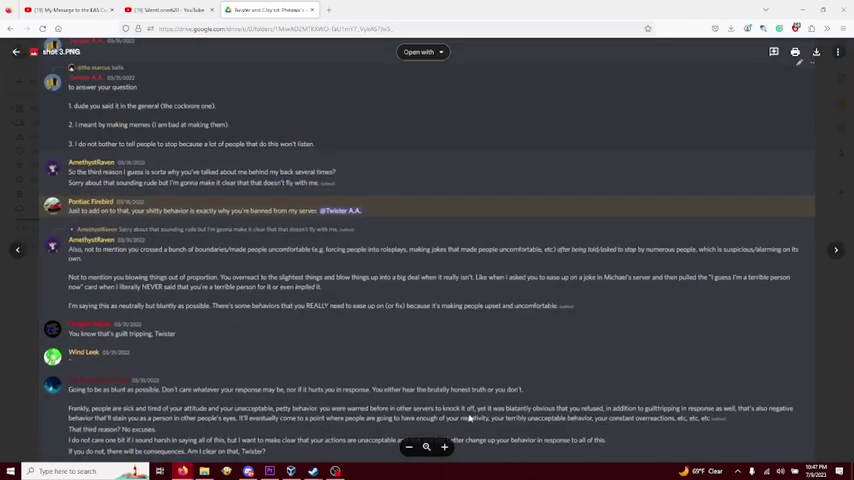
key("minus")
key("minus")
key("plus")
key("plus")
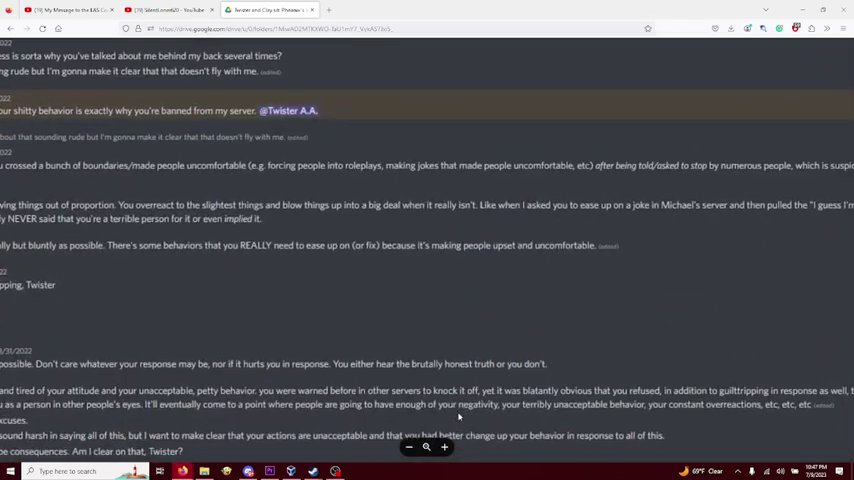
key("minus")
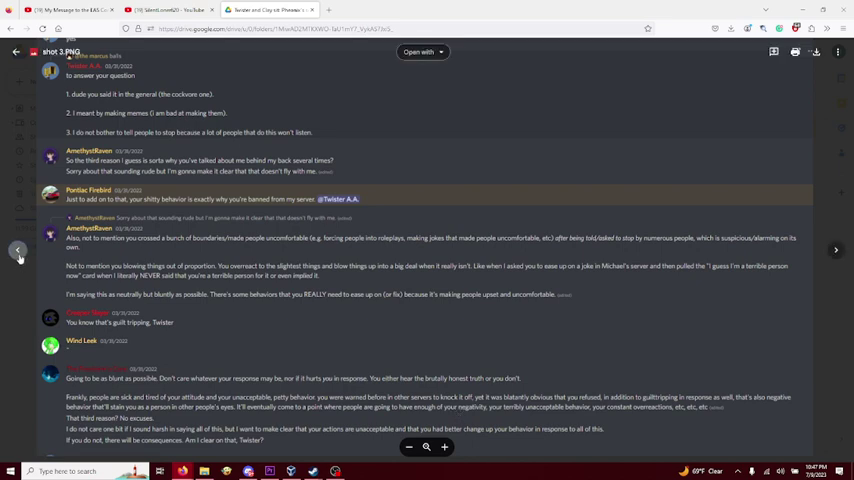
Advance the Drive preview to shot 4.PNG.
left_click(18, 251)
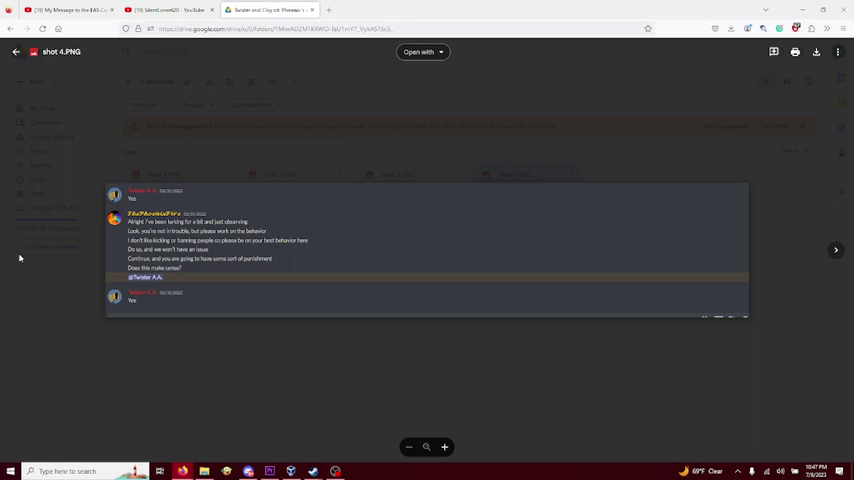
Close the screenshot preview with Escape and bring OBS Studio to the front.
key("Escape")
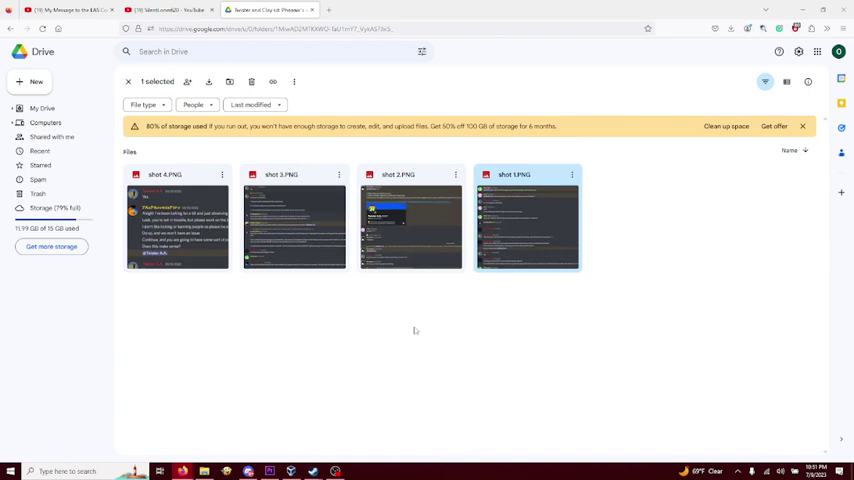
left_click(336, 472)
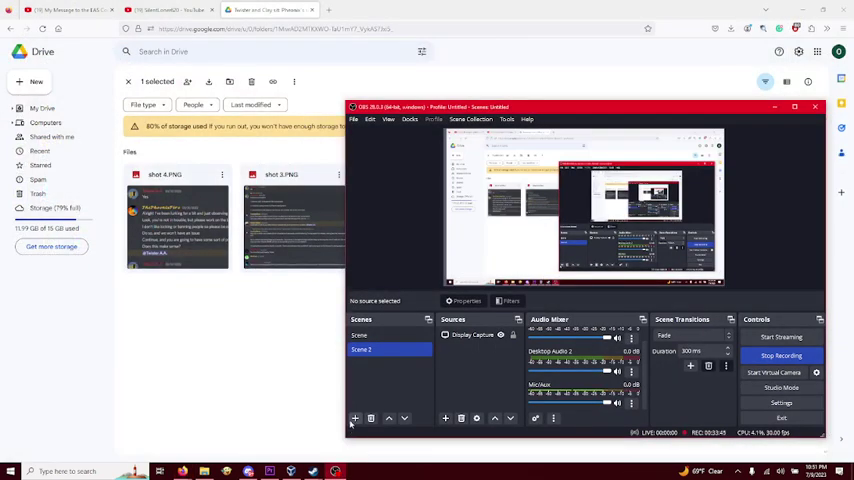